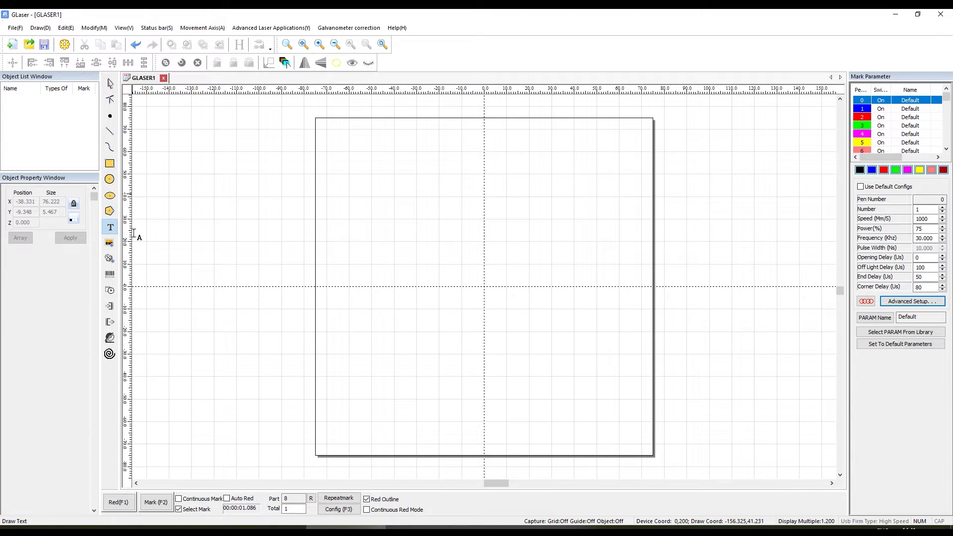
Place the text 'Focus distance 261mm' near the page centre and open its hatch fill settings
left_click(445, 291)
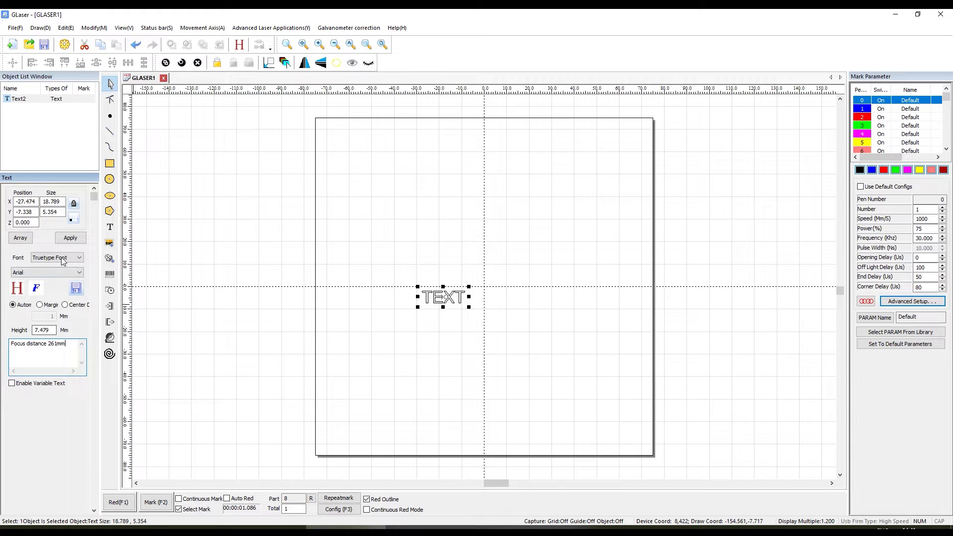
left_click(69, 240)
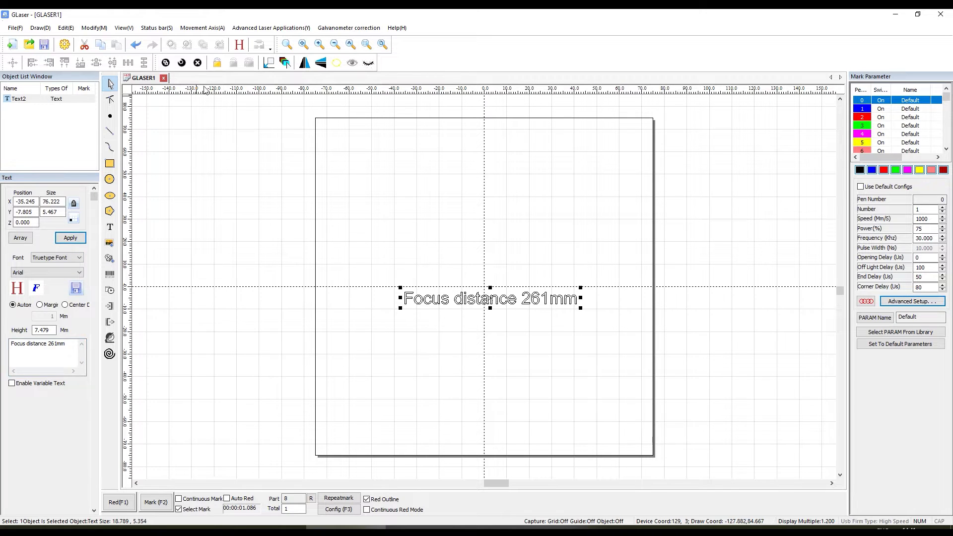
left_click(239, 48)
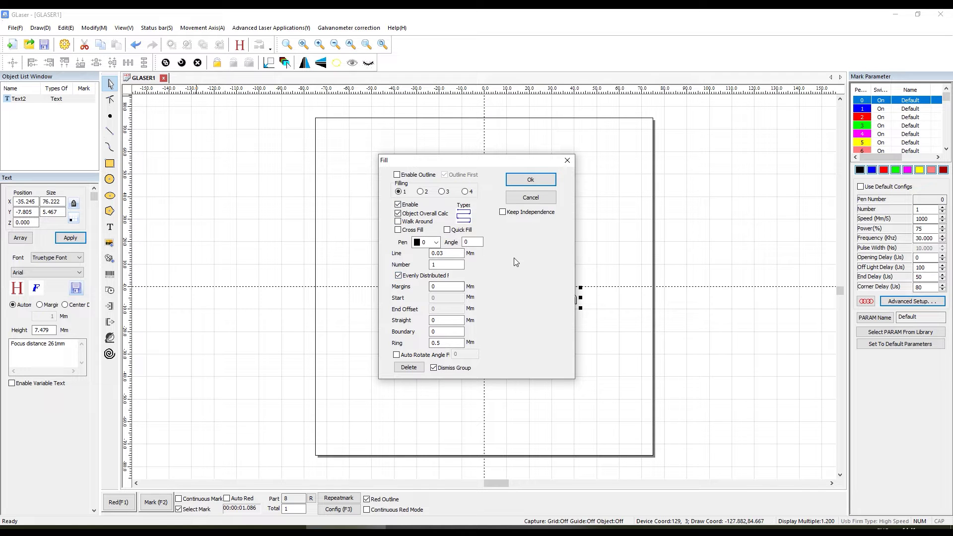
Apply the 0.03 mm hatch fill to the 'Focus distance 261mm' text
left_click(531, 182)
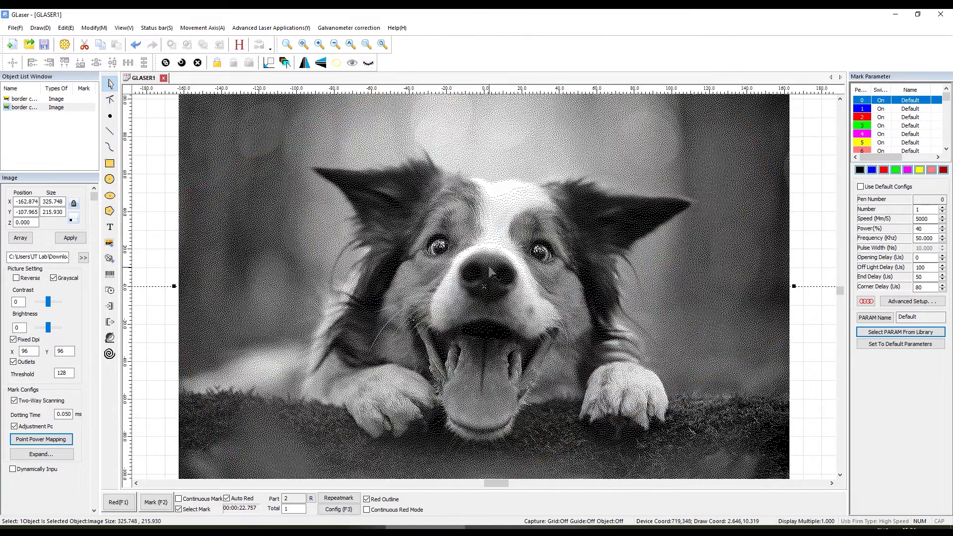
scroll(497, 270, "down", 5)
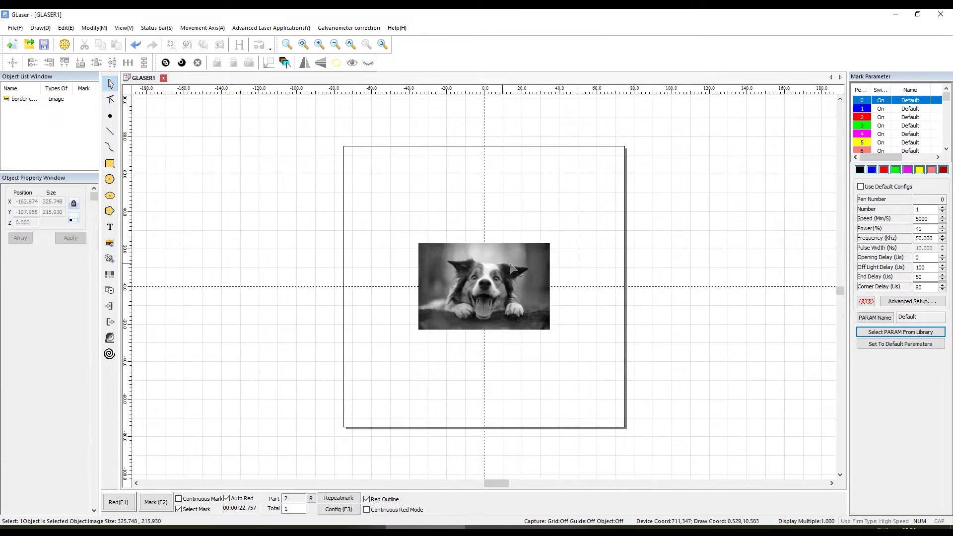
Invert the 70 × 46.4 mm grayscale dog photo into a negative at 600 DPI
scroll(511, 271, "up", 2)
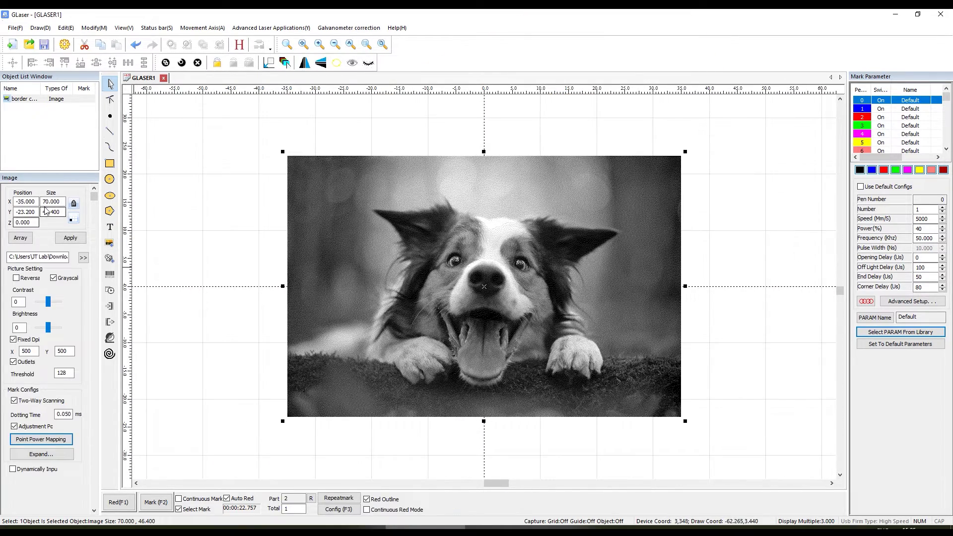
left_click(16, 278)
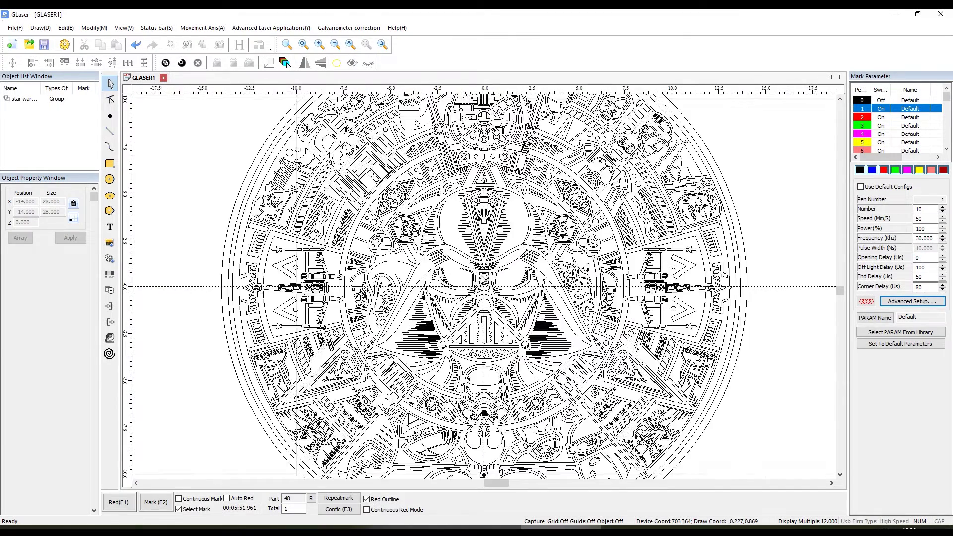
scroll(482, 280, "up", 1)
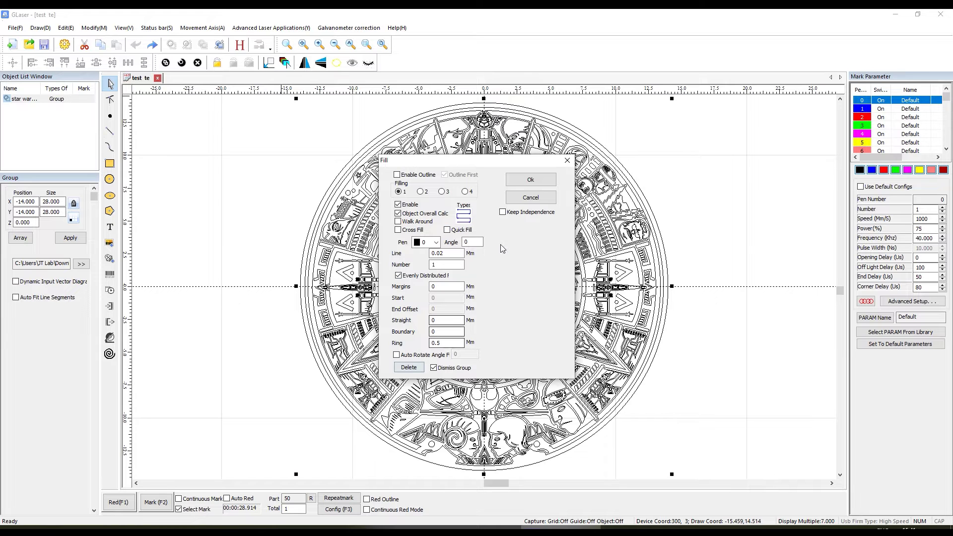
Confirm the solid fill for the circular design in the Fill dialog
left_click(529, 180)
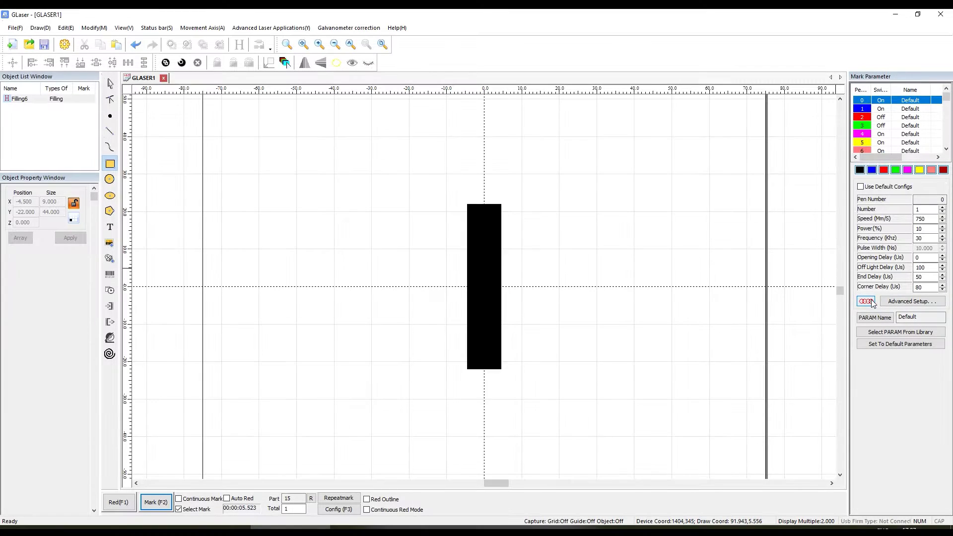
Preview laser spot overlap at 1000 mm/s, bringing frequency from 60000 down to 52632 Hz
left_click(870, 302)
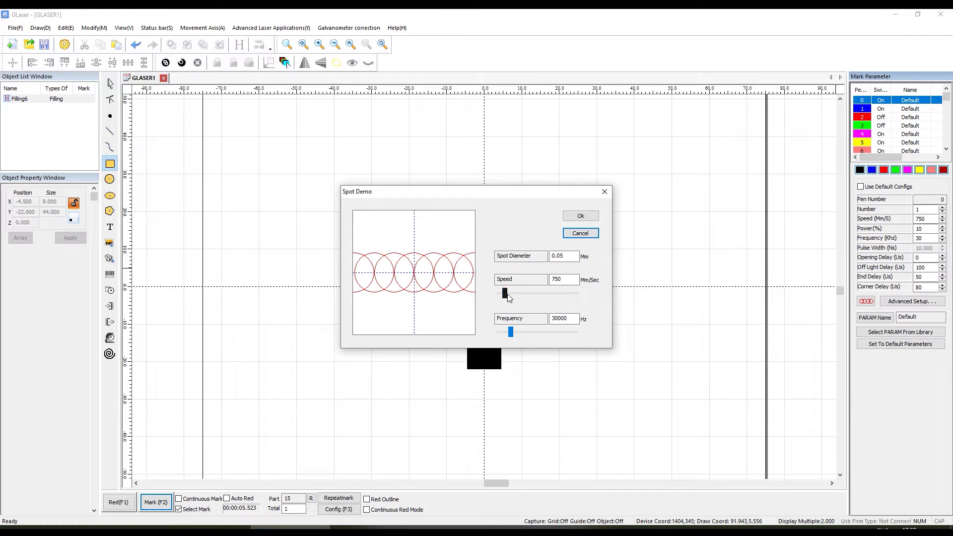
mouse_move(508, 294)
left_mouse_down()
mouse_move(516, 296)
mouse_move(508, 296)
left_mouse_up()
key("Tab")
type("60000")
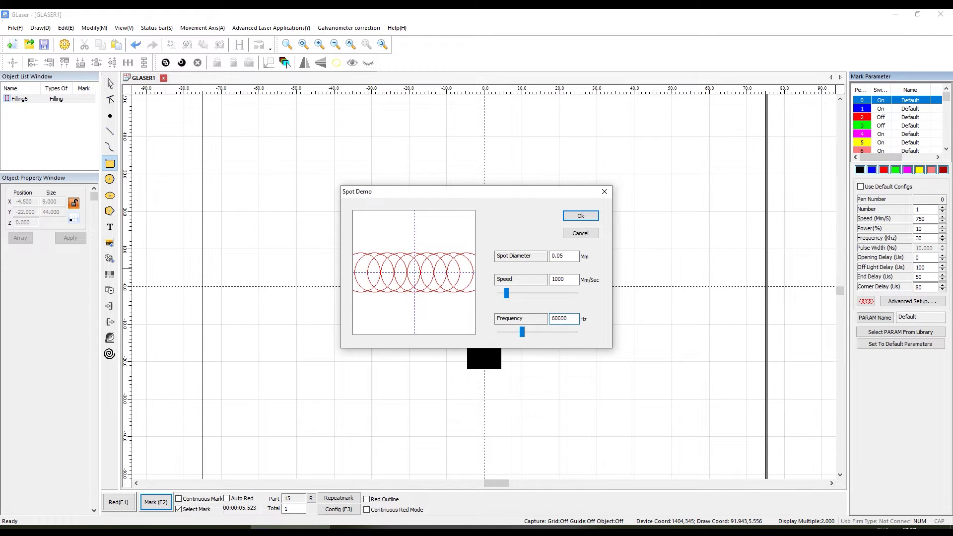
mouse_move(519, 333)
left_mouse_down()
mouse_move(509, 334)
mouse_move(523, 329)
left_mouse_up()
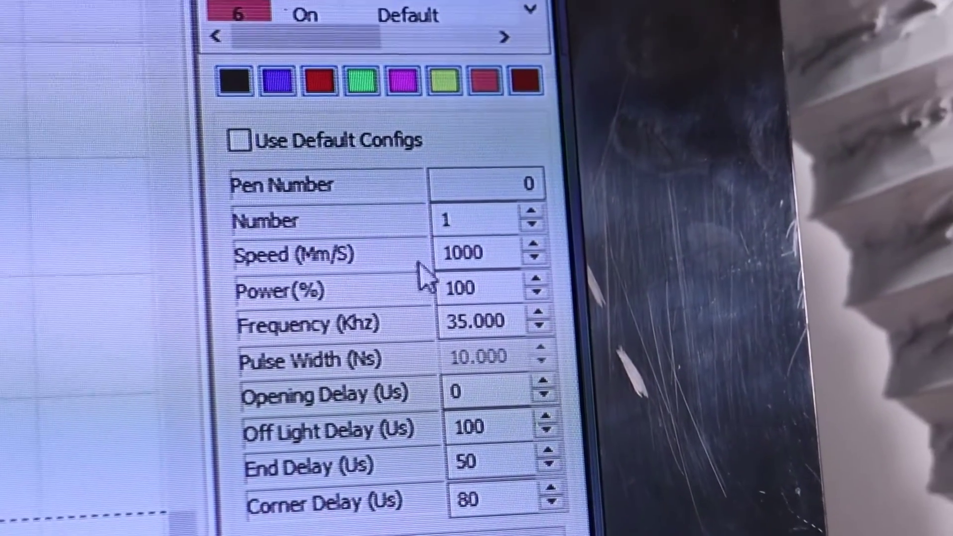
Enter Speed 2000 mm/s, Power 20% and Frequency 60 kHz for pen 0
left_click(452, 255)
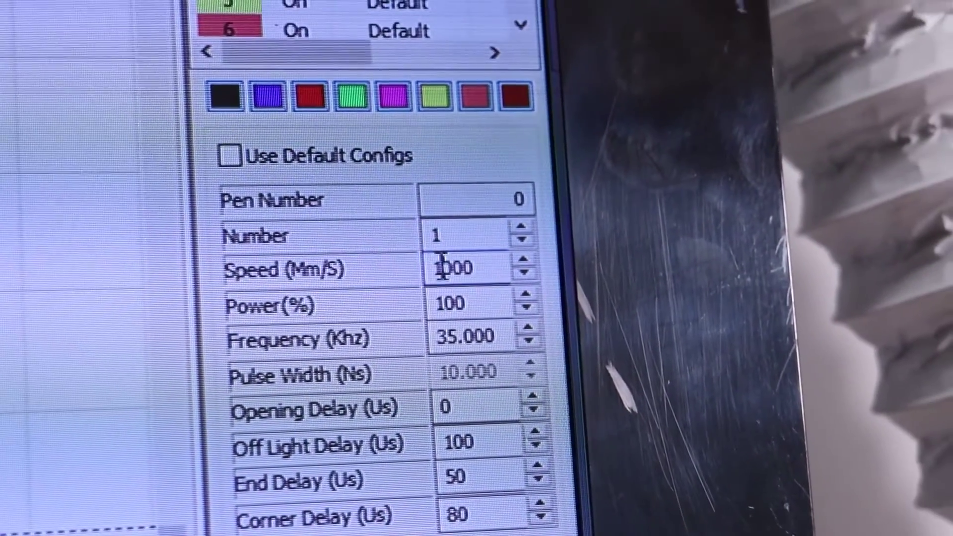
key("Delete")
type("2")
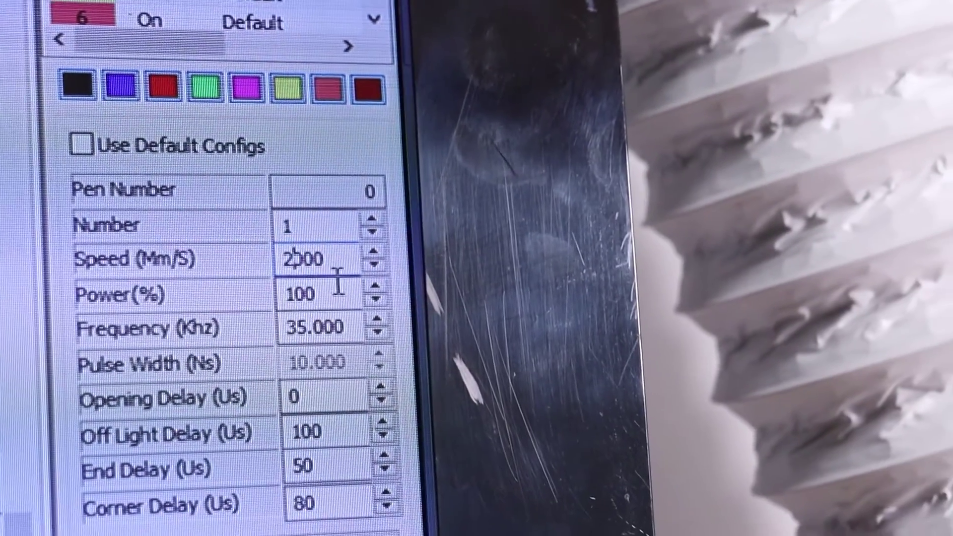
key("Tab")
type("20")
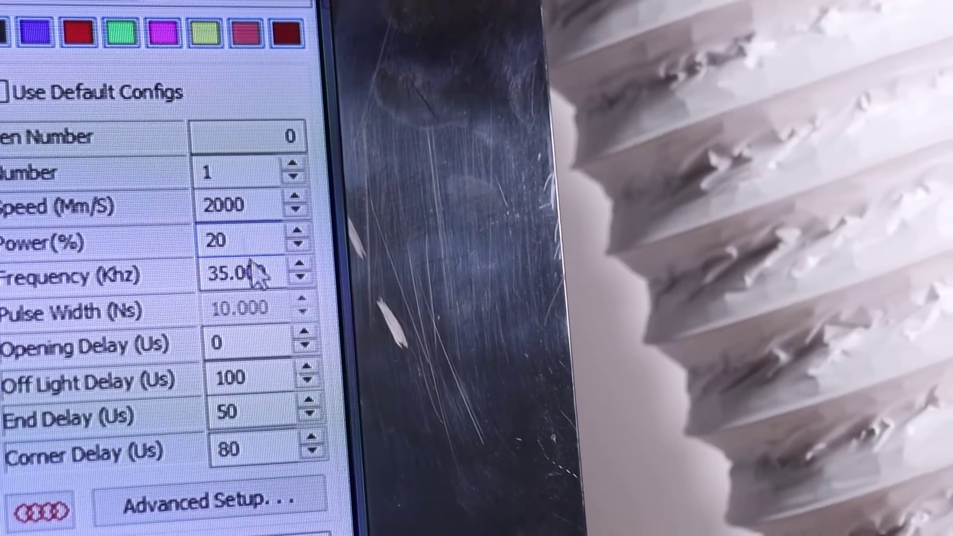
key("Tab")
type("60")
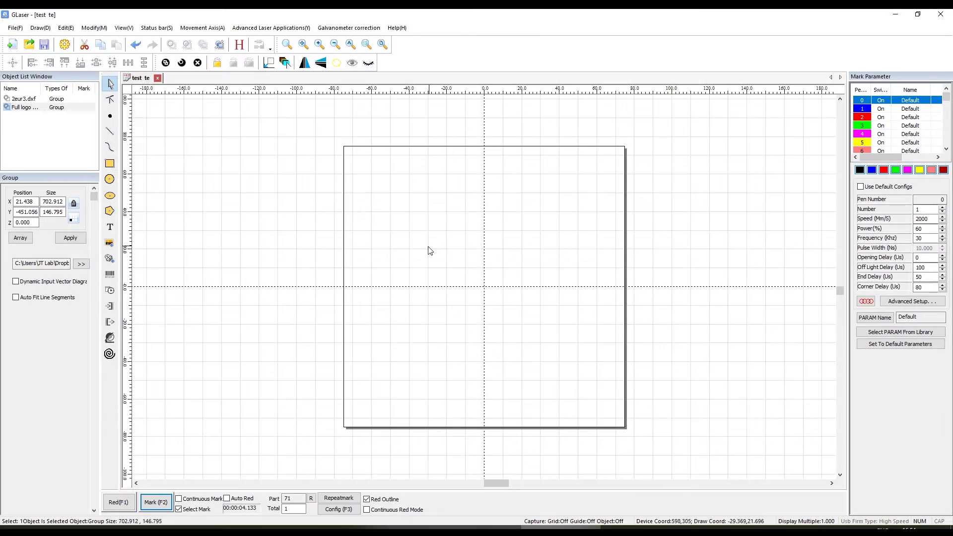
Move the JT MAKES IT logo up and right and shrink it to about 78 mm wide
scroll(417, 256, "down", 3)
scroll(519, 410, "down", 3)
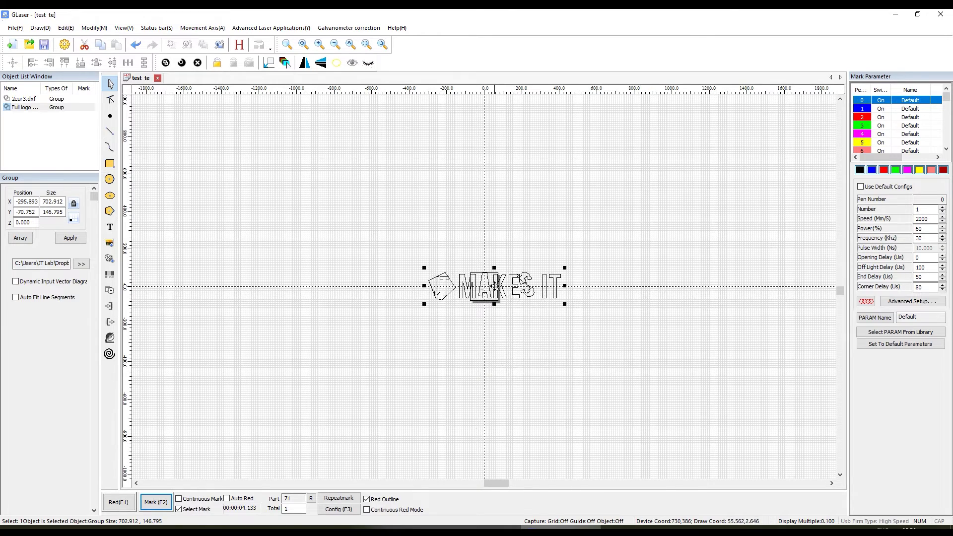
scroll(494, 286, "up", 3)
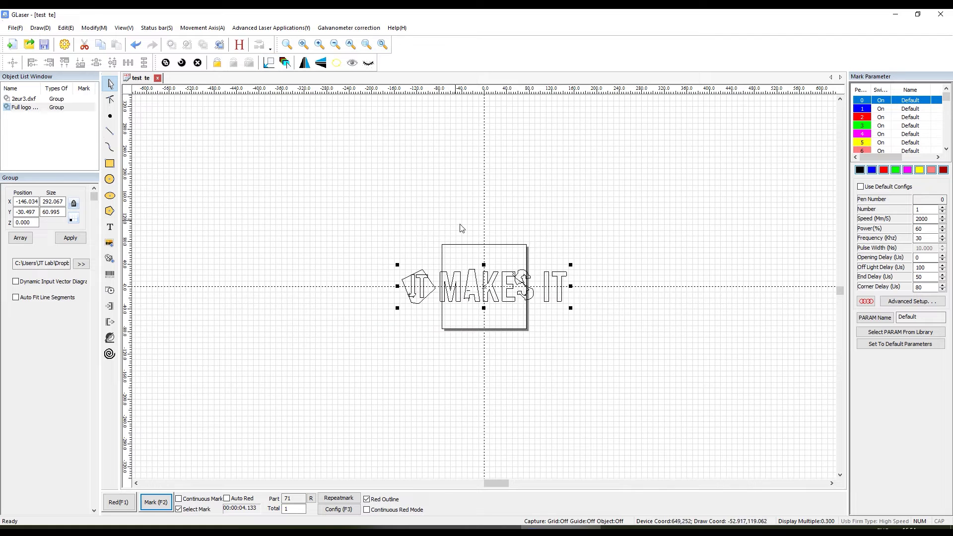
scroll(489, 301, "up", 3)
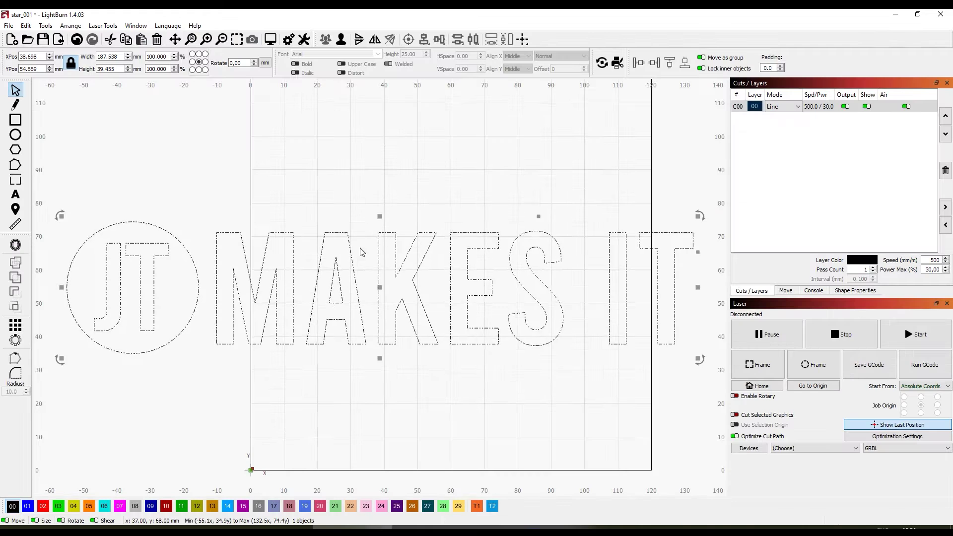
scroll(375, 276, "down", 3)
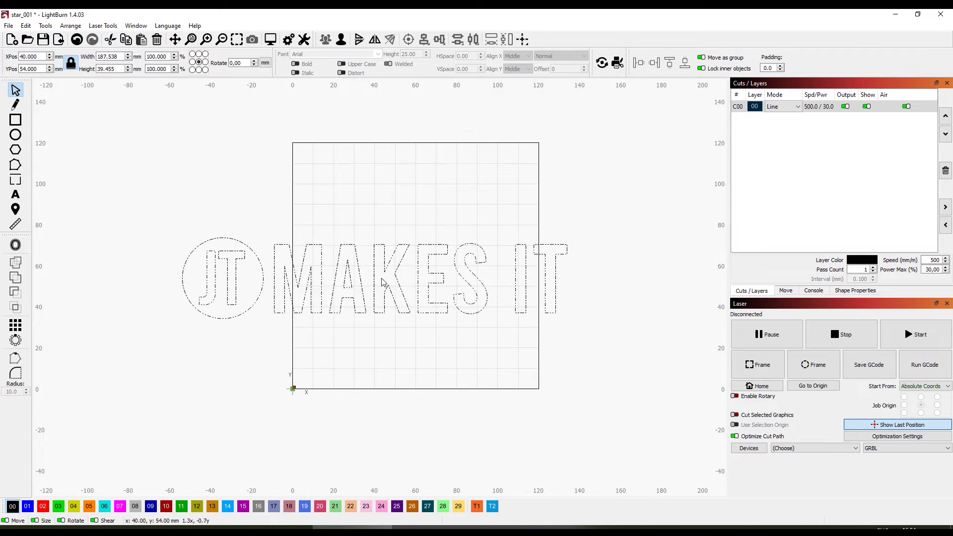
left_click_drag(375, 277, 462, 266)
left_click_drag(654, 220, 431, 284)
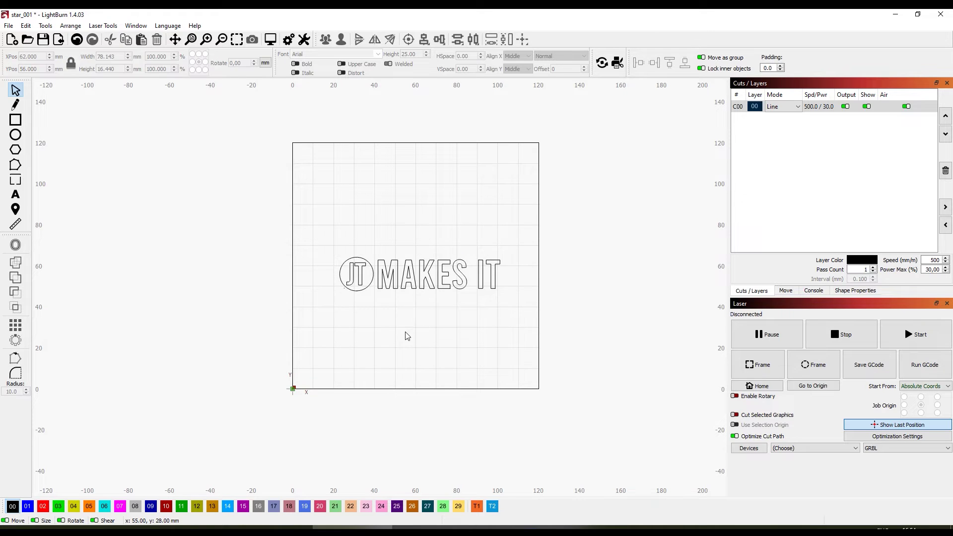
Open the DXF version of the logo and centre it across the work area square
double_click(364, 178)
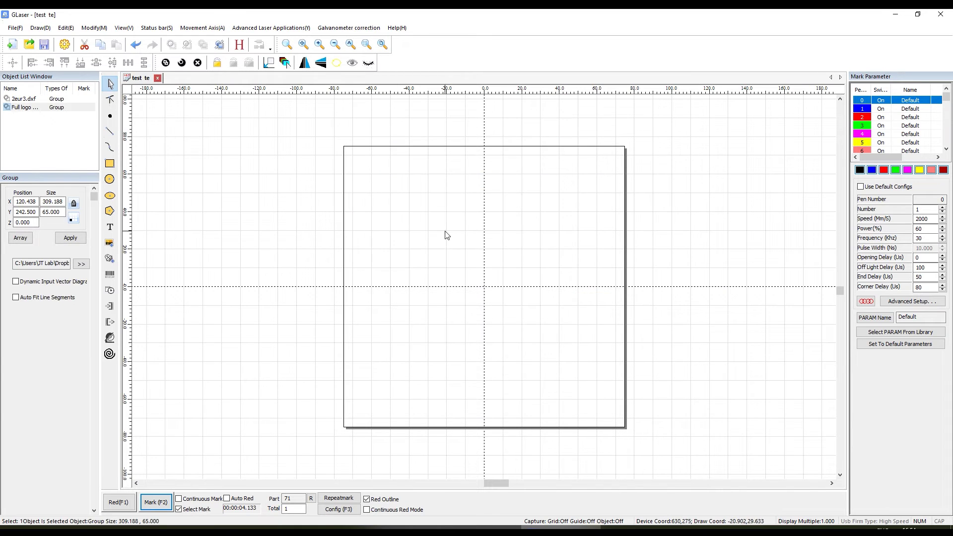
scroll(445, 234, "down", 5)
scroll(558, 243, "up", 3)
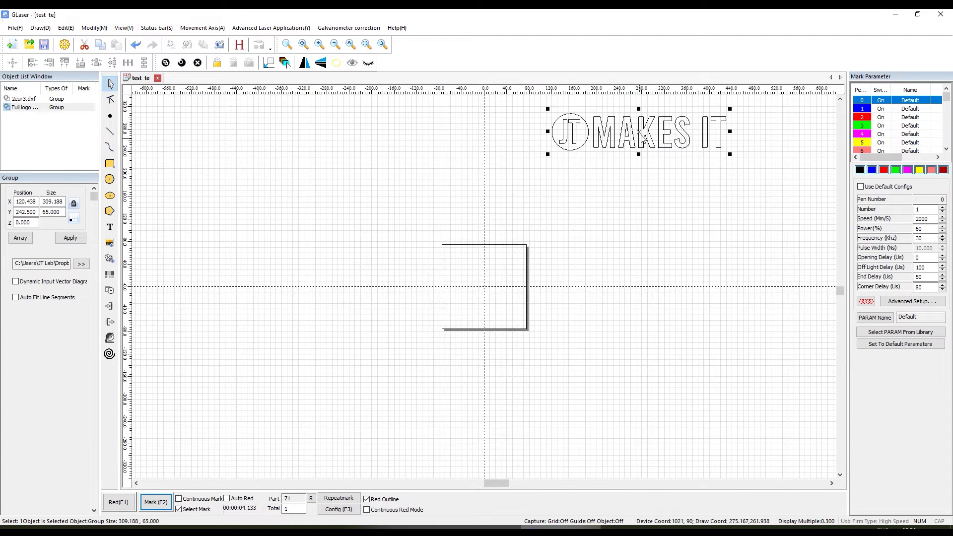
left_click_drag(628, 153, 530, 293)
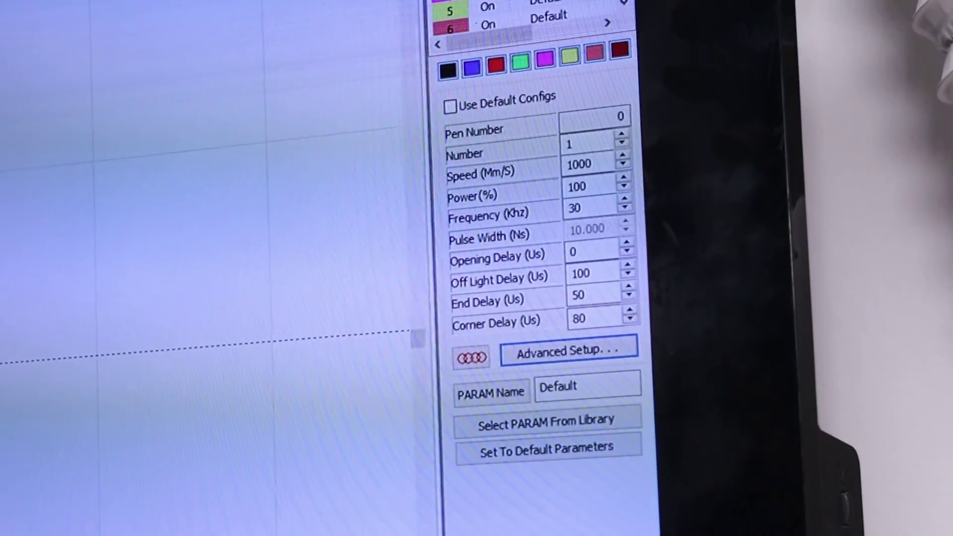
Edit the Speed (500 mm/s) and Frequency fields for the small-text test
left_click(604, 160)
left_click(587, 200)
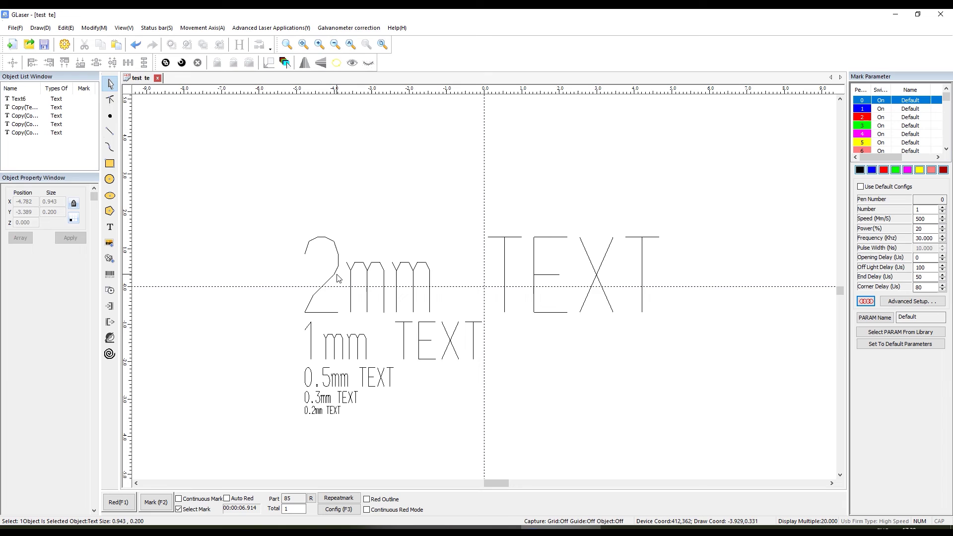
Select the 2mm TEXT line of the small-text test
left_click(339, 284)
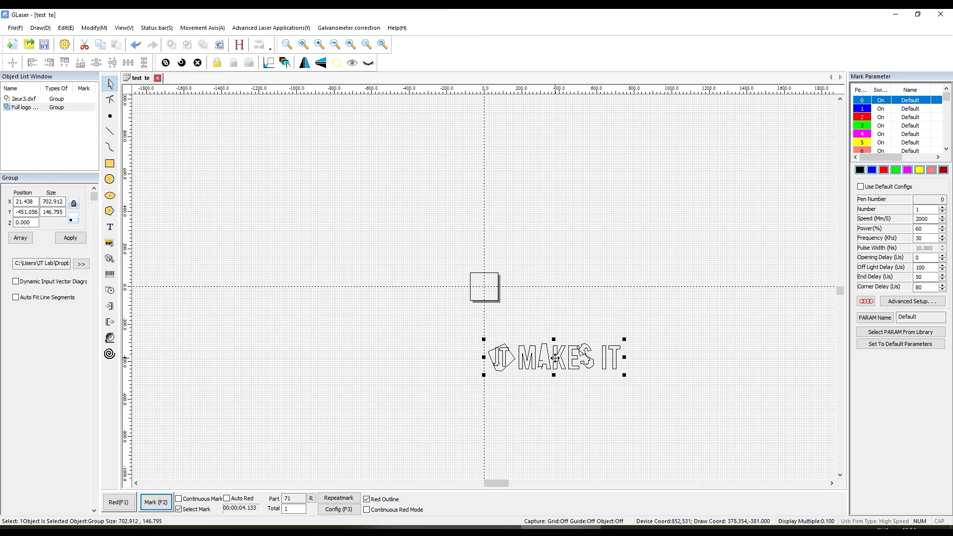
Zoom in on the JT MAKES IT logo group centred over the work area
scroll(494, 287, "up", 2)
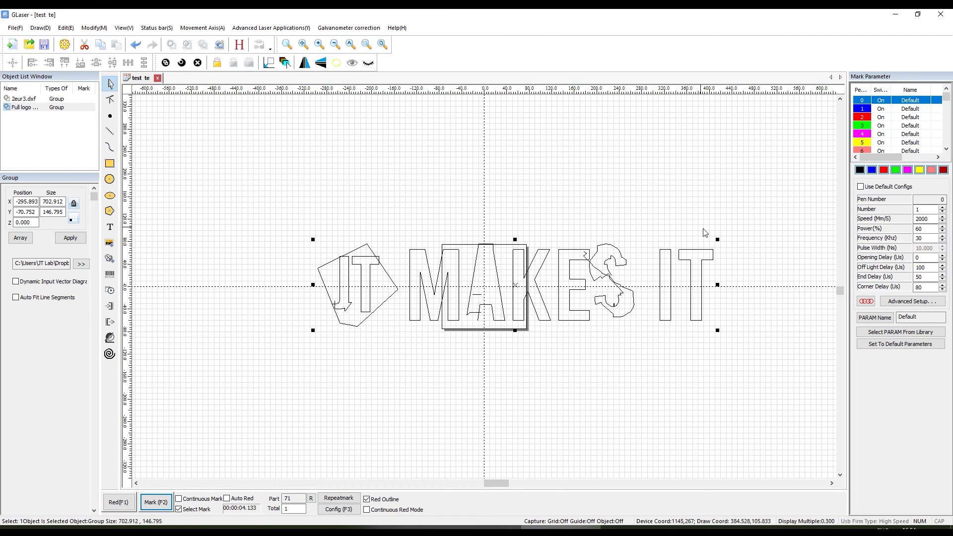